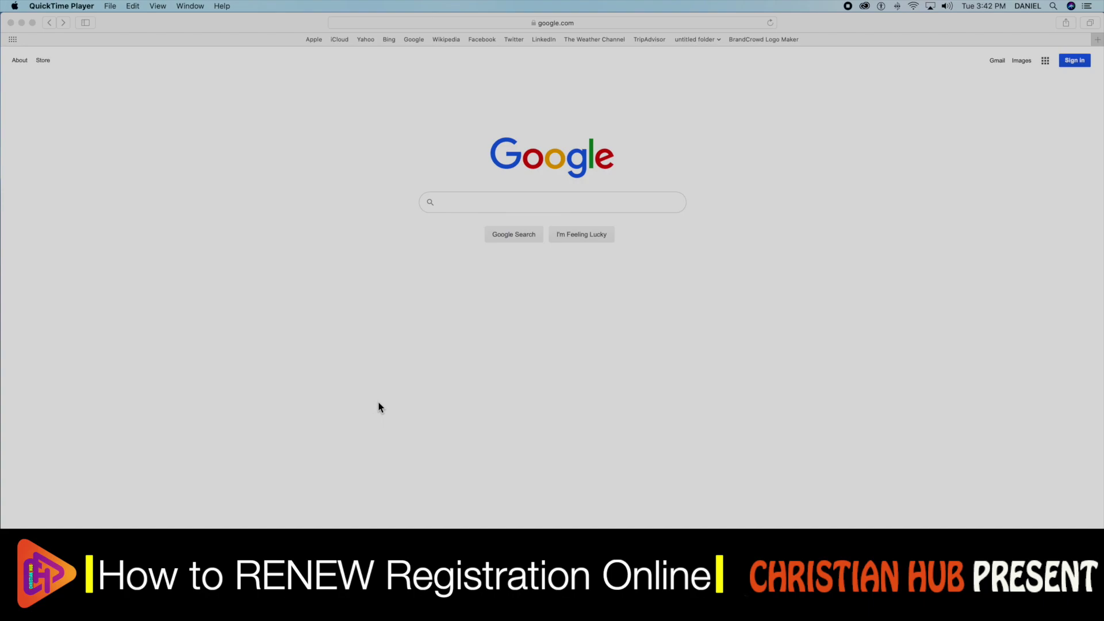
# Step: Search Google for 'vermont department of vehicles'
pyautogui.click(621, 22)
pyautogui.press('Return')
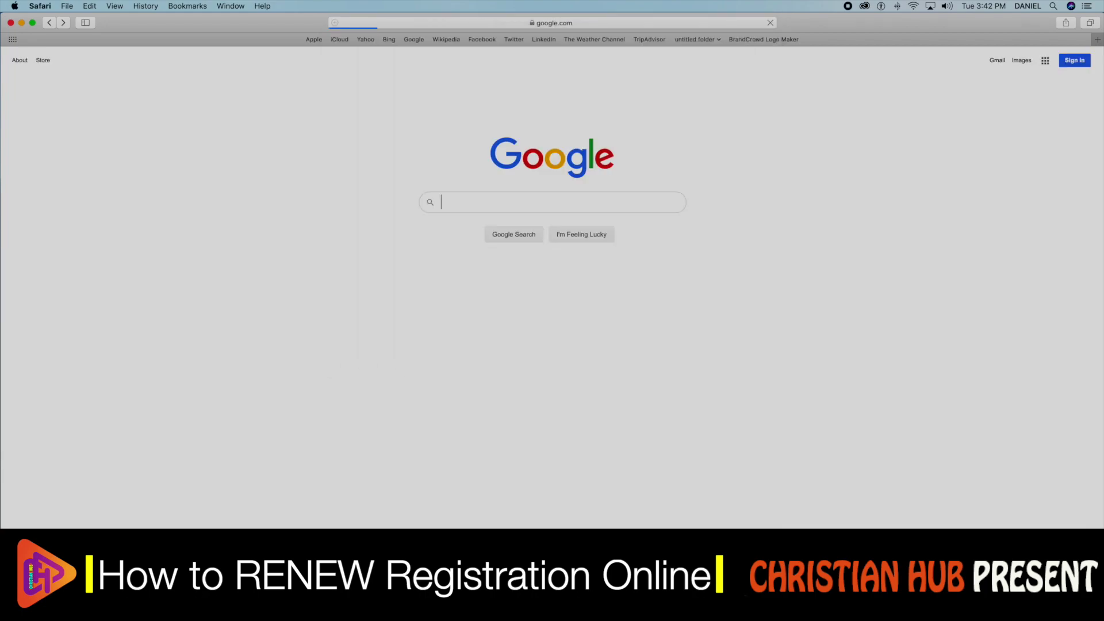
pyautogui.click(520, 203)
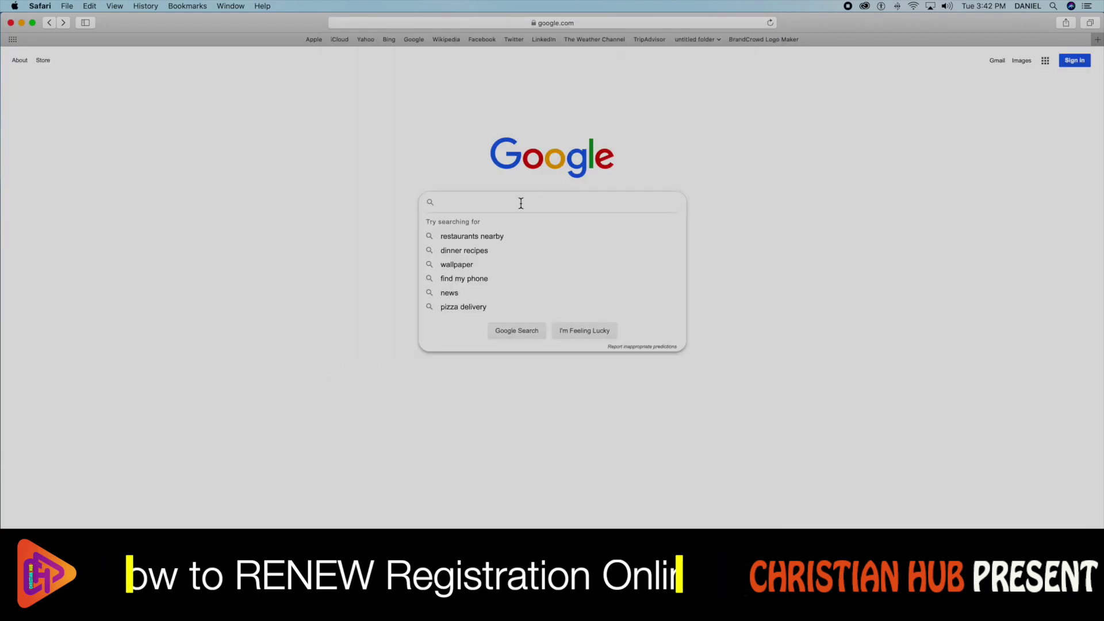
pyautogui.write('Vermont D')
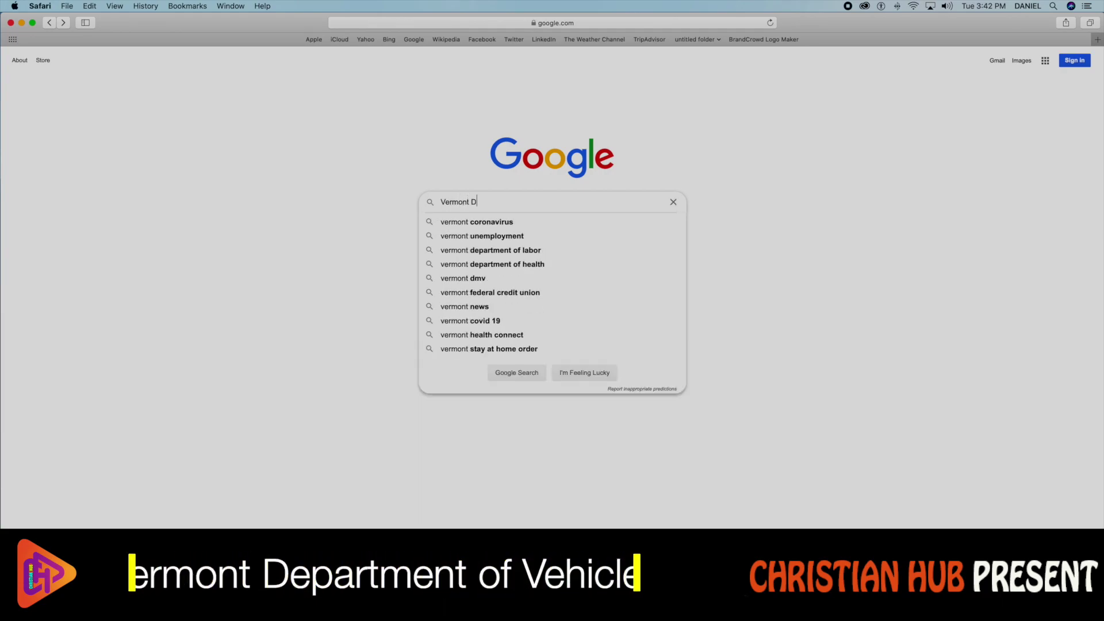
pyautogui.write('e')
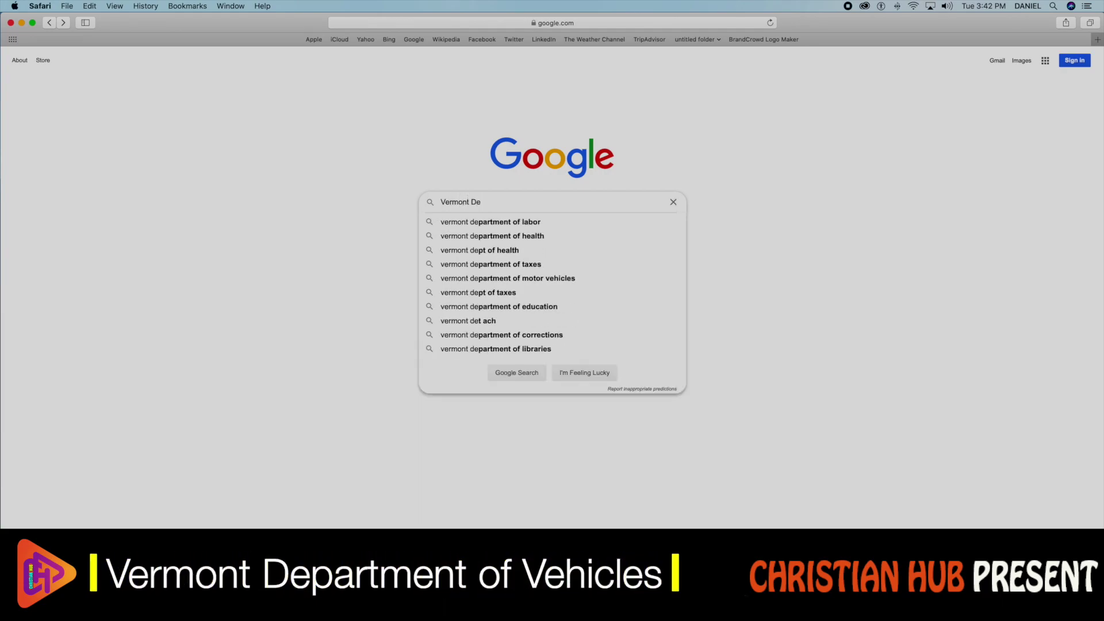
pyautogui.write('partment')
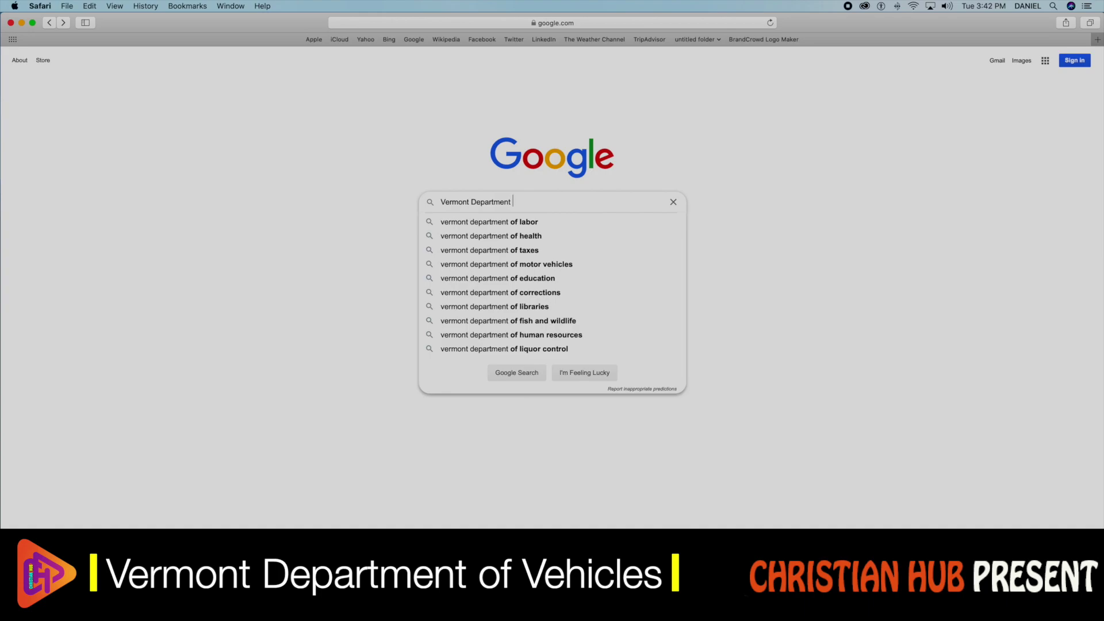
pyautogui.press('super+a')
pyautogui.write('vermont department of vehicles')
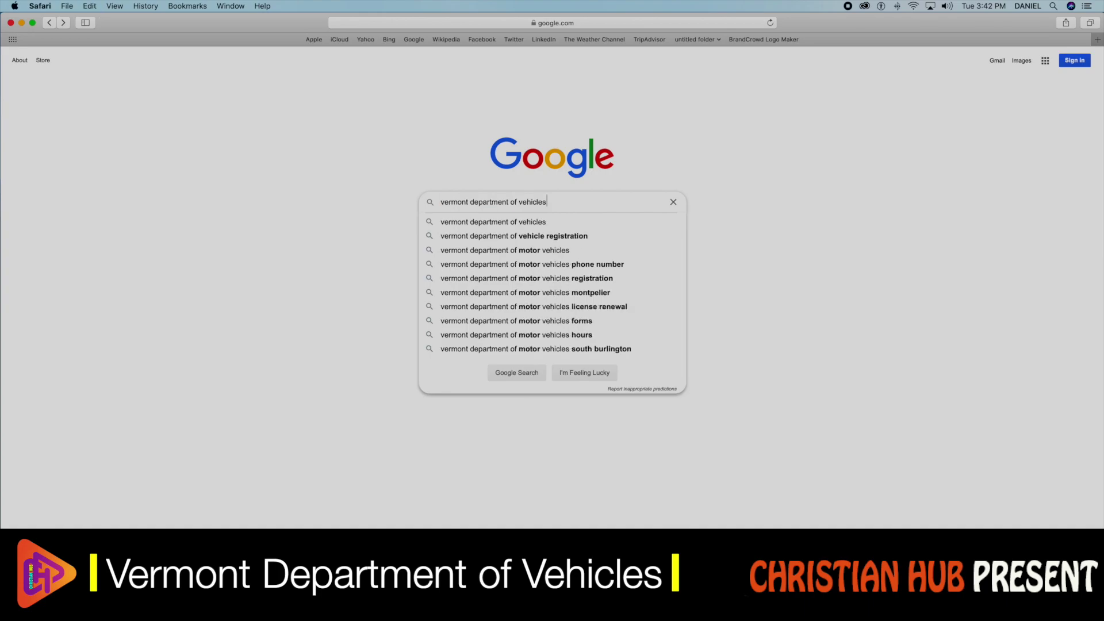
pyautogui.press('Return')
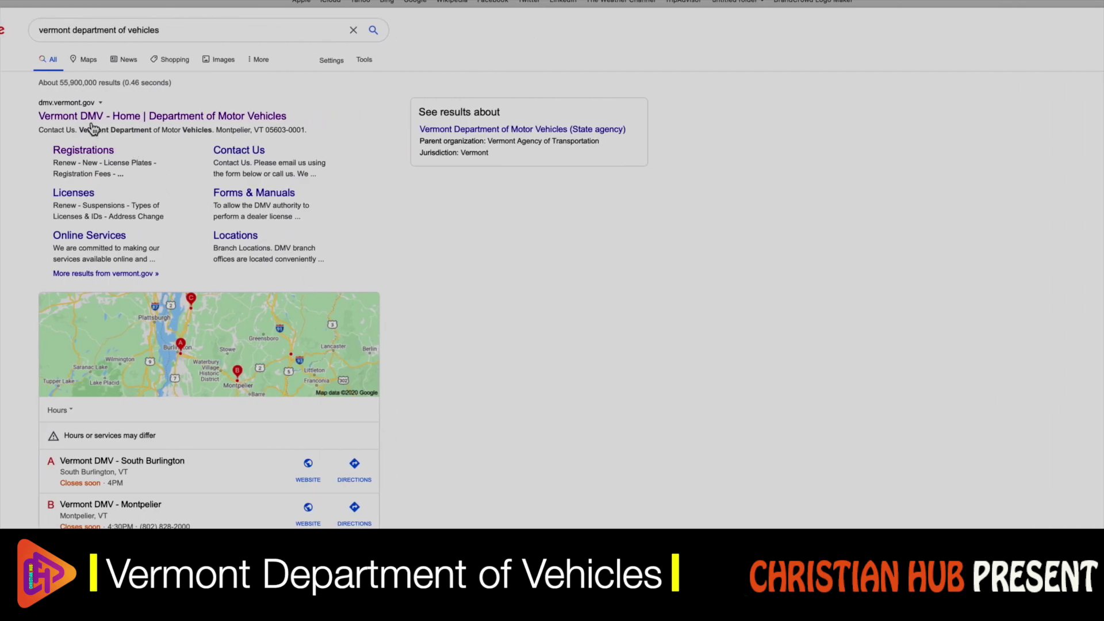
# Step: Open the 'Vermont DMV - Home' search result
pyautogui.click(137, 116)
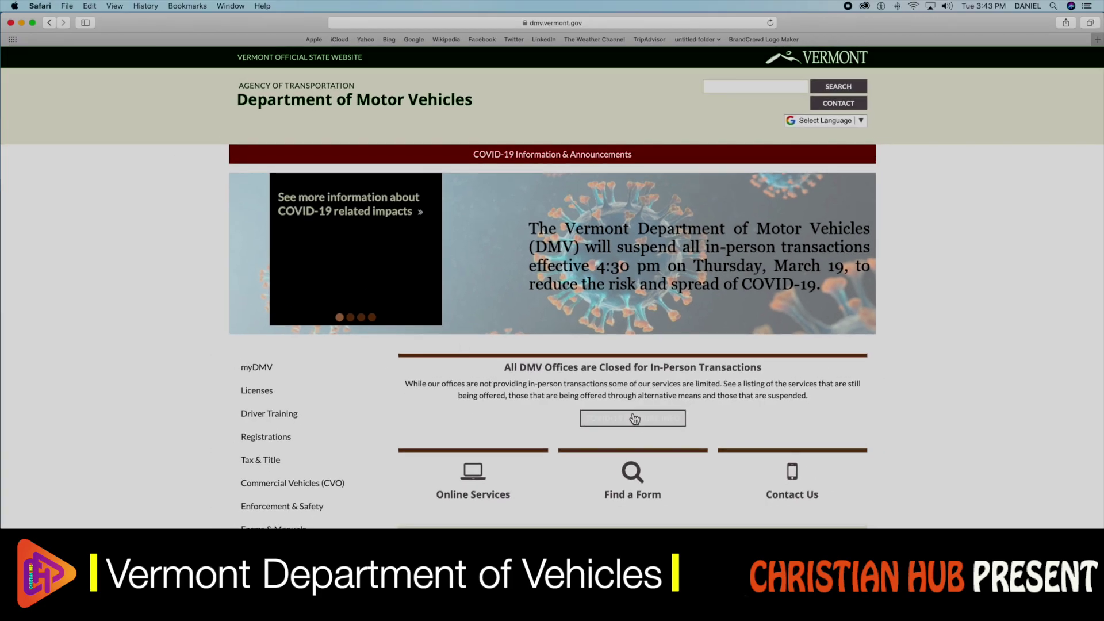
pyautogui.scroll(-2, 338, 354)
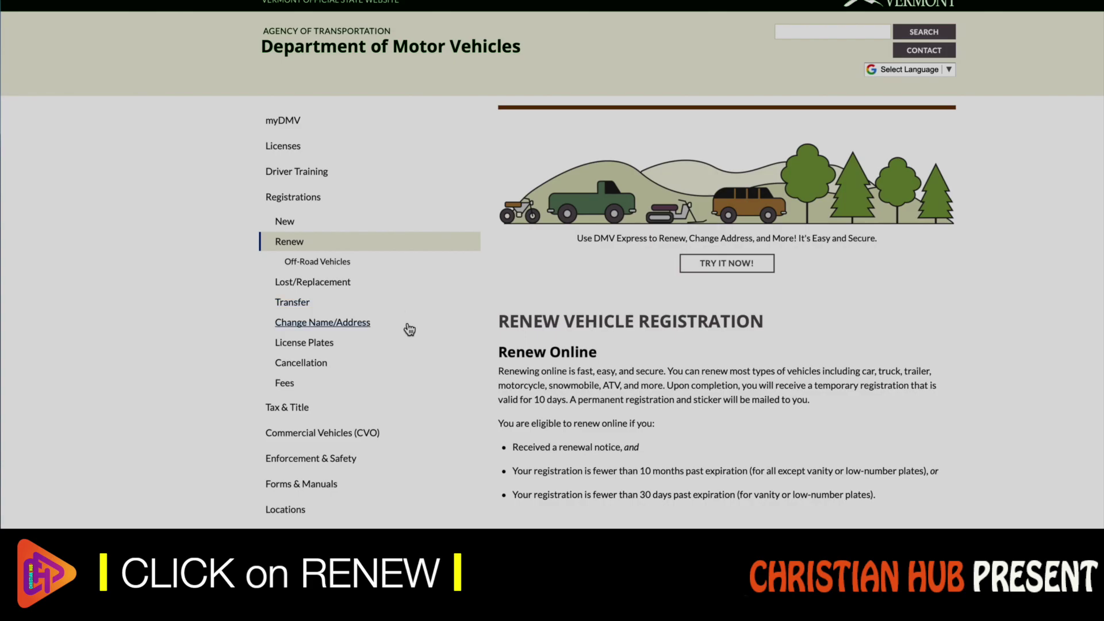
pyautogui.scroll(-2, 406, 328)
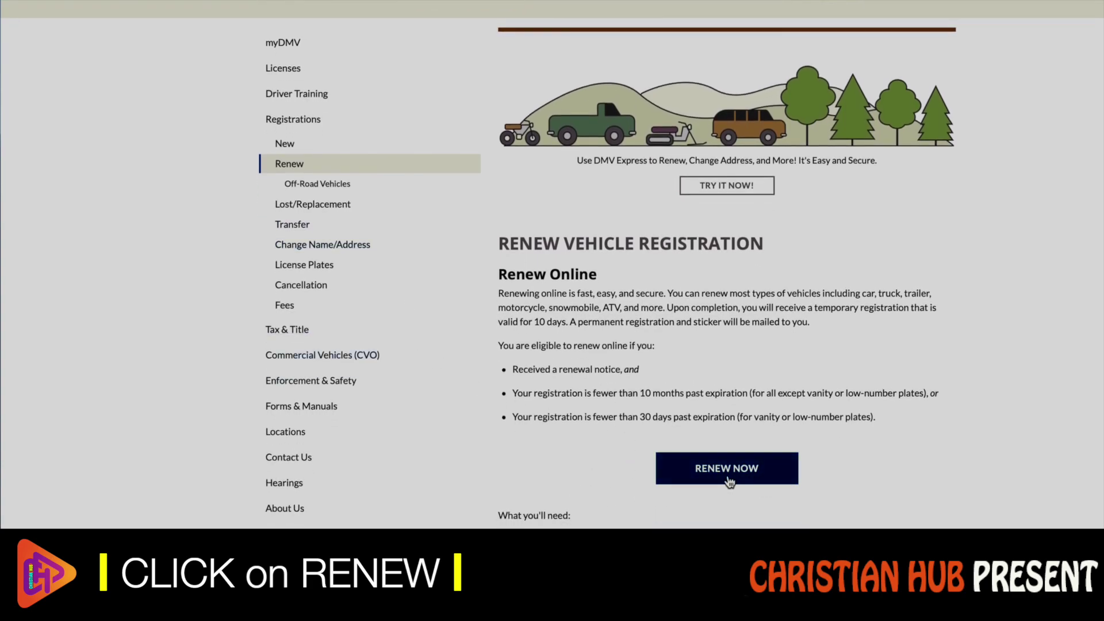
# Step: Launch the DMV Express online renewal with RENEW NOW and continue past its welcome page
pyautogui.click(727, 473)
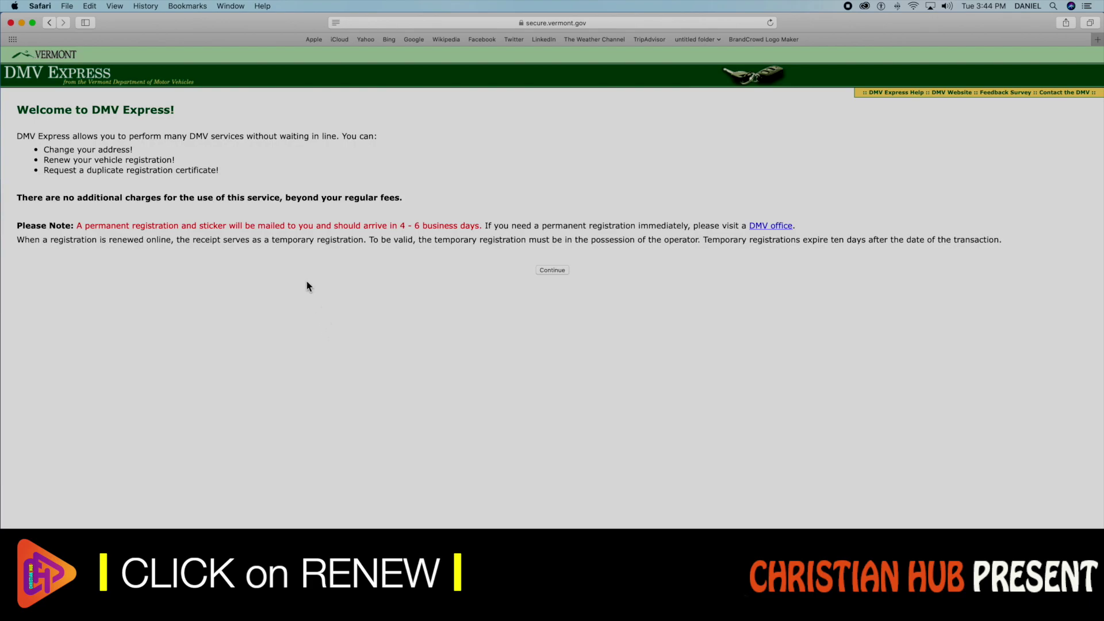
pyautogui.moveTo(18, 112)
pyautogui.mouseDown()
pyautogui.moveTo(352, 200)
pyautogui.moveTo(405, 201)
pyautogui.mouseUp()
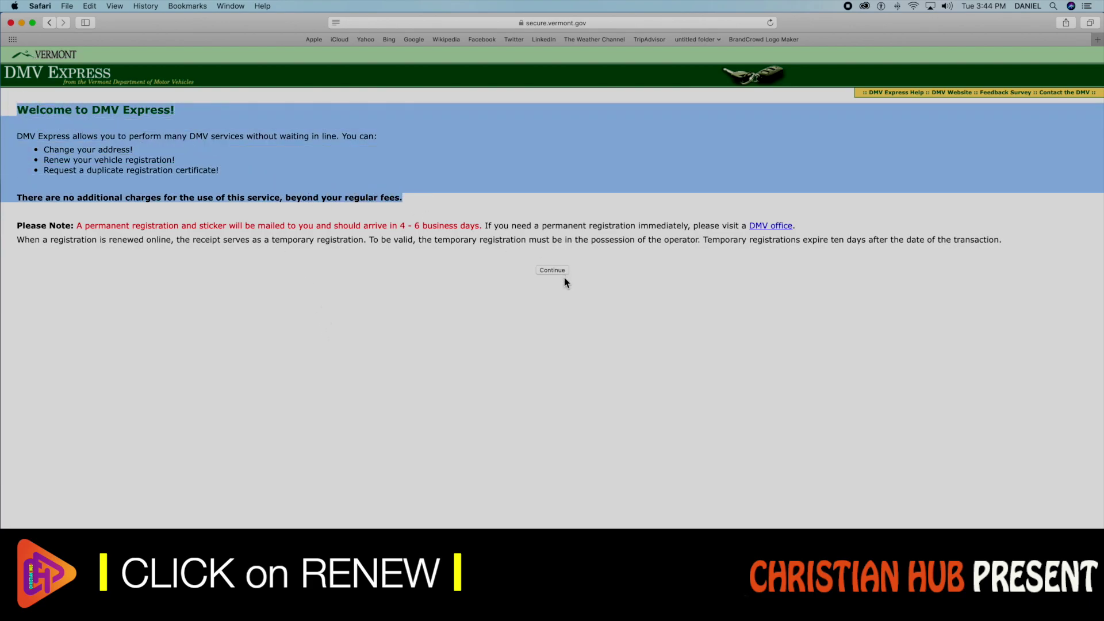
pyautogui.click(531, 269)
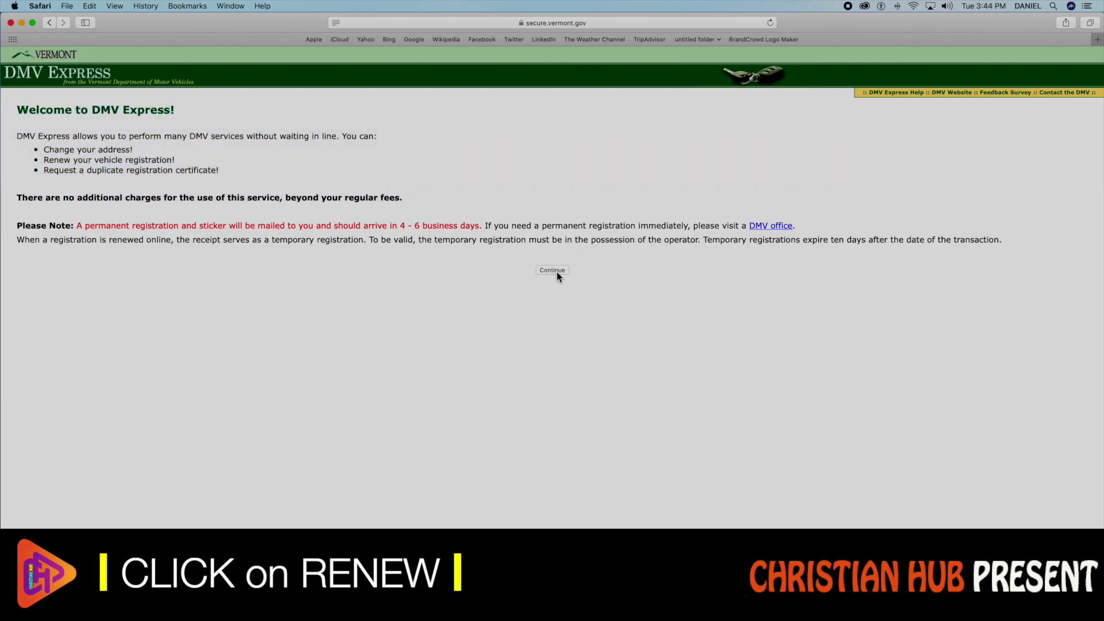
# Step: Enter the registration plate number and vehicle type to look up the vehicle
pyautogui.click(556, 273)
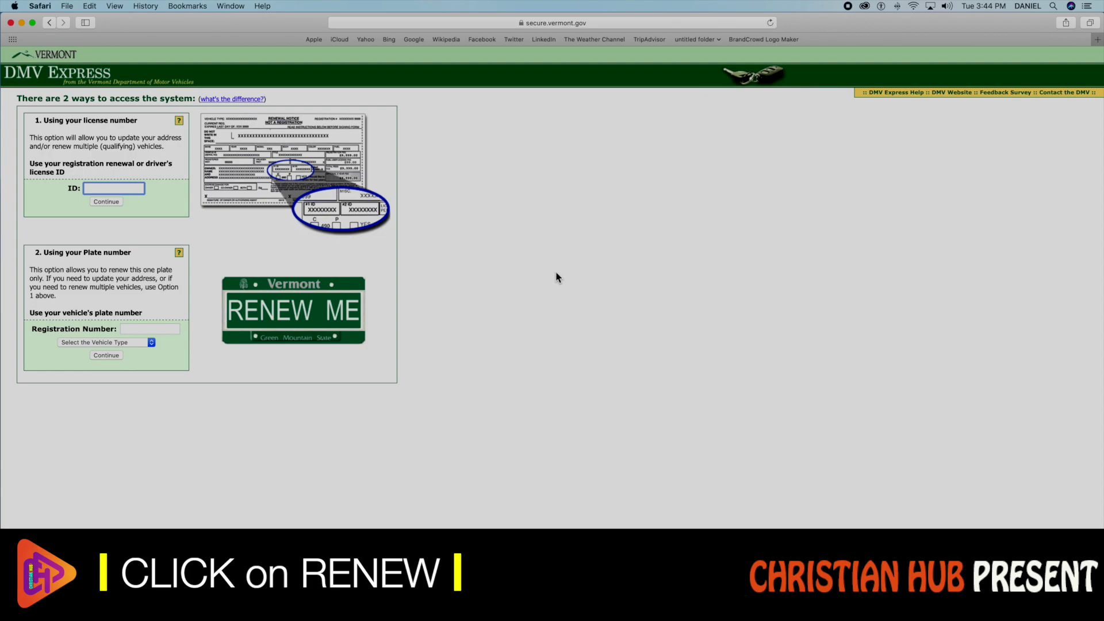
pyautogui.click(532, 265)
pyautogui.moveTo(44, 252); pyautogui.dragTo(96, 253)
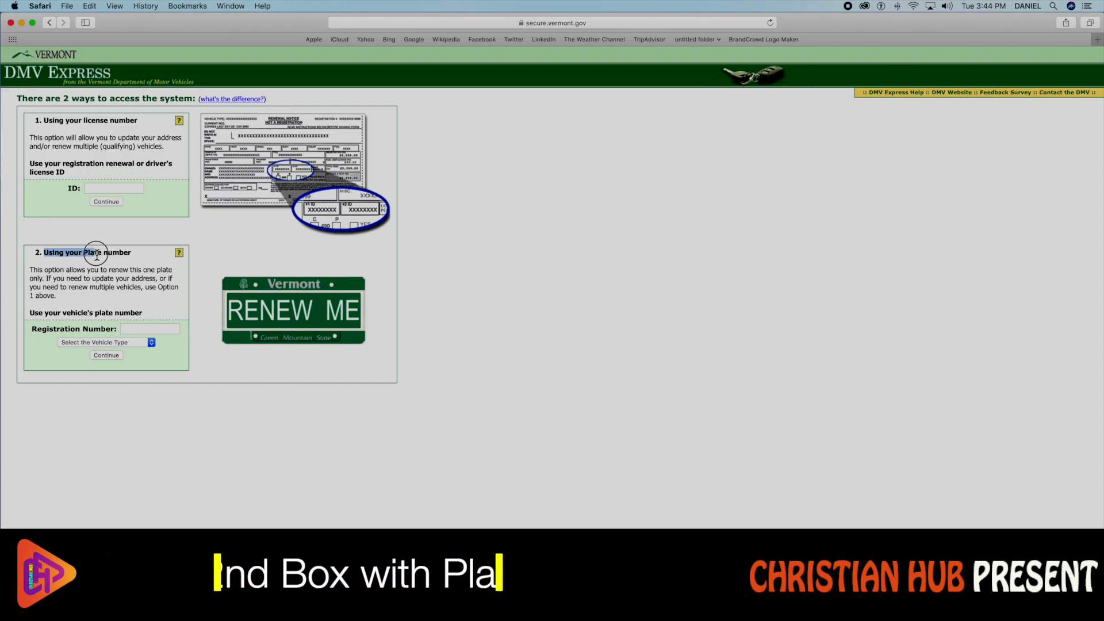
pyautogui.click(131, 329)
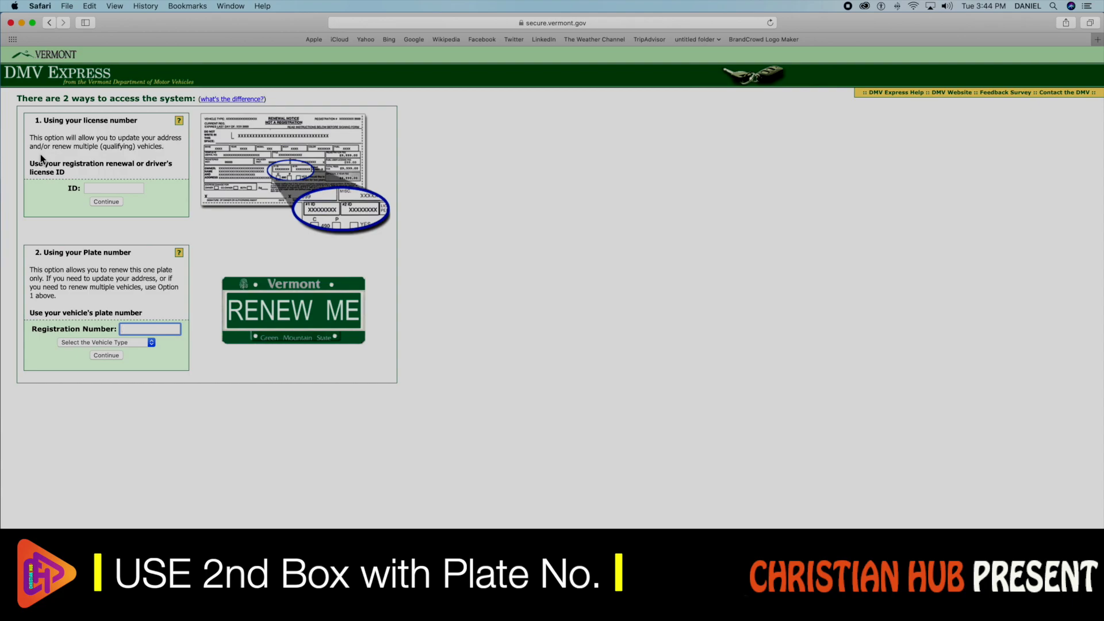
pyautogui.click(123, 189)
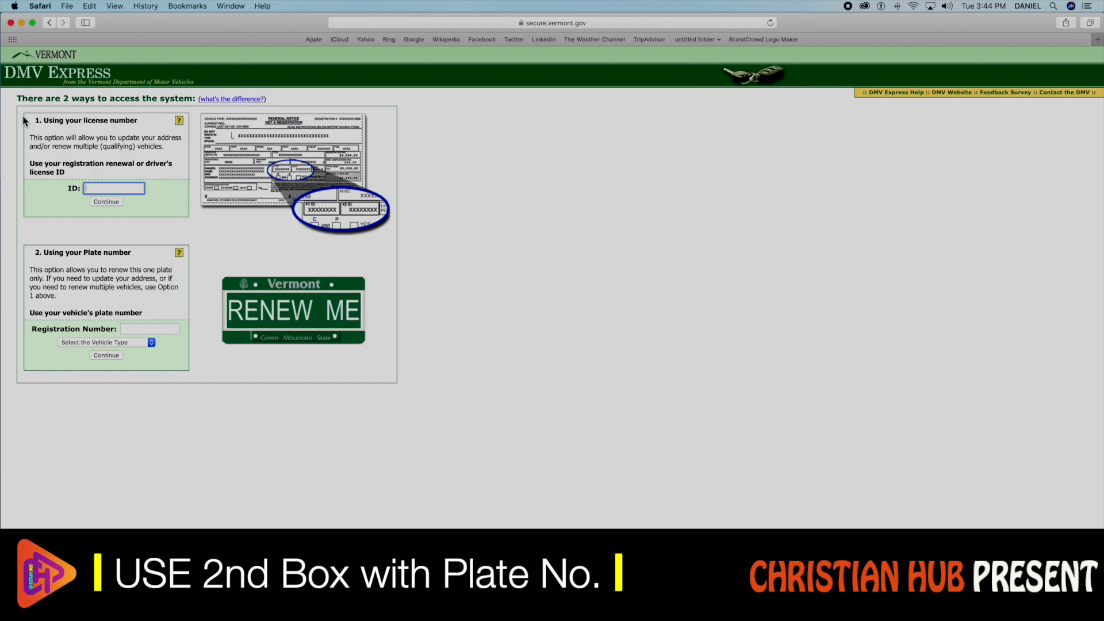
pyautogui.moveTo(34, 120); pyautogui.dragTo(142, 127)
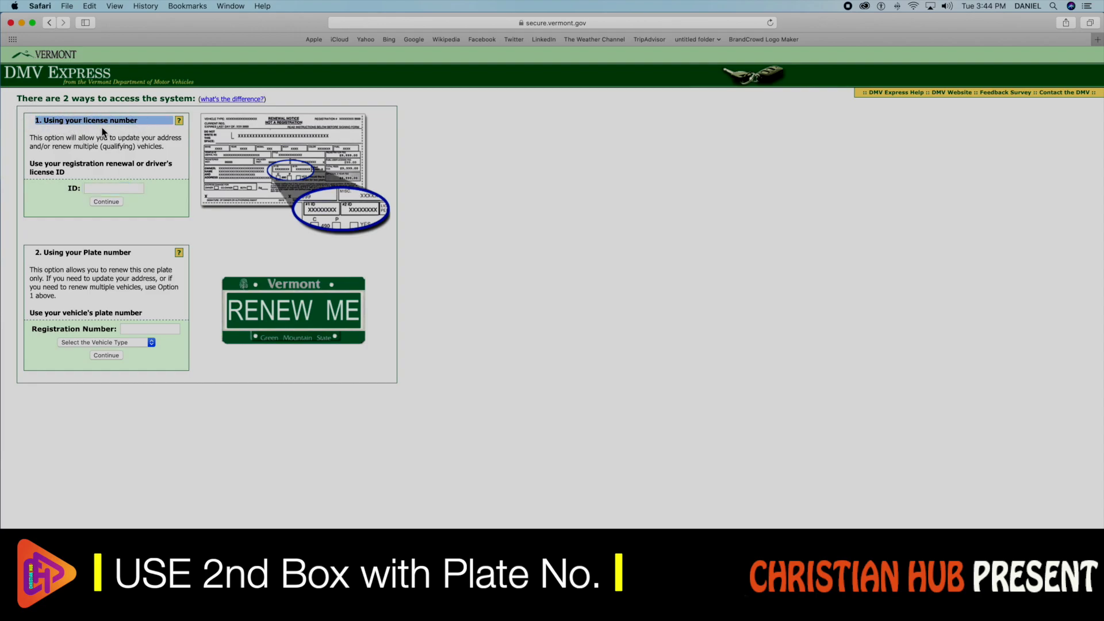
pyautogui.click(127, 188)
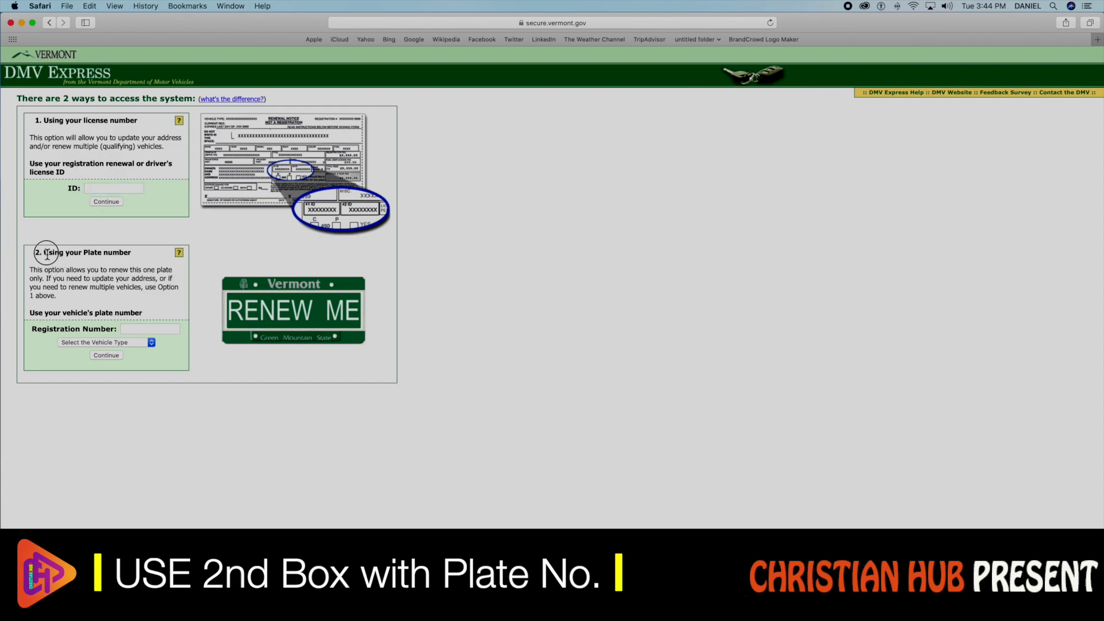
pyautogui.moveTo(43, 252); pyautogui.dragTo(142, 252)
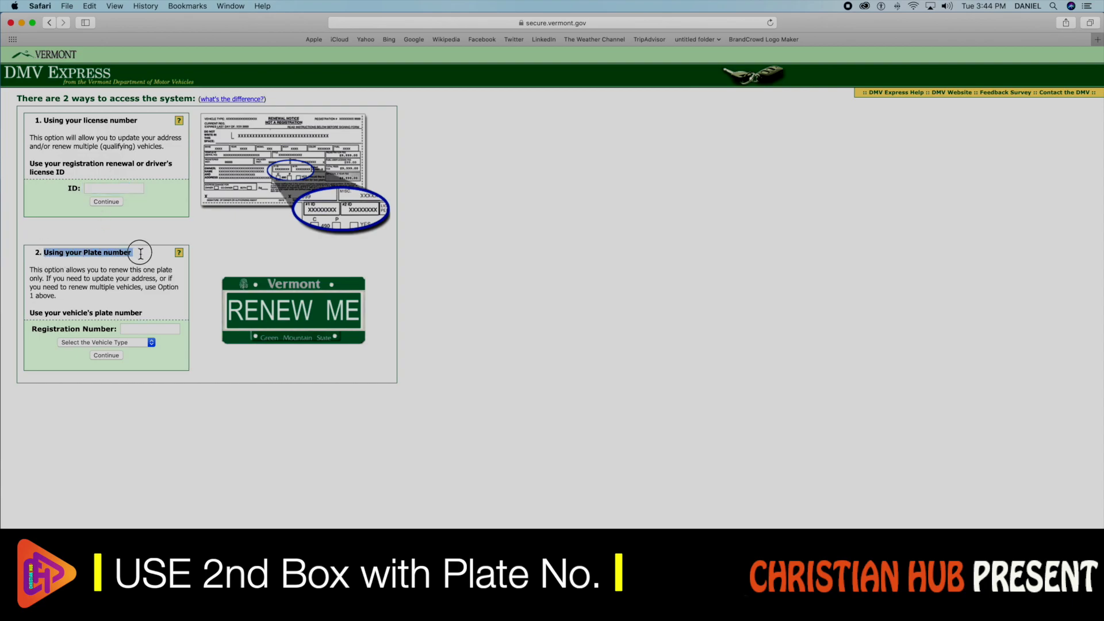
pyautogui.click(147, 329)
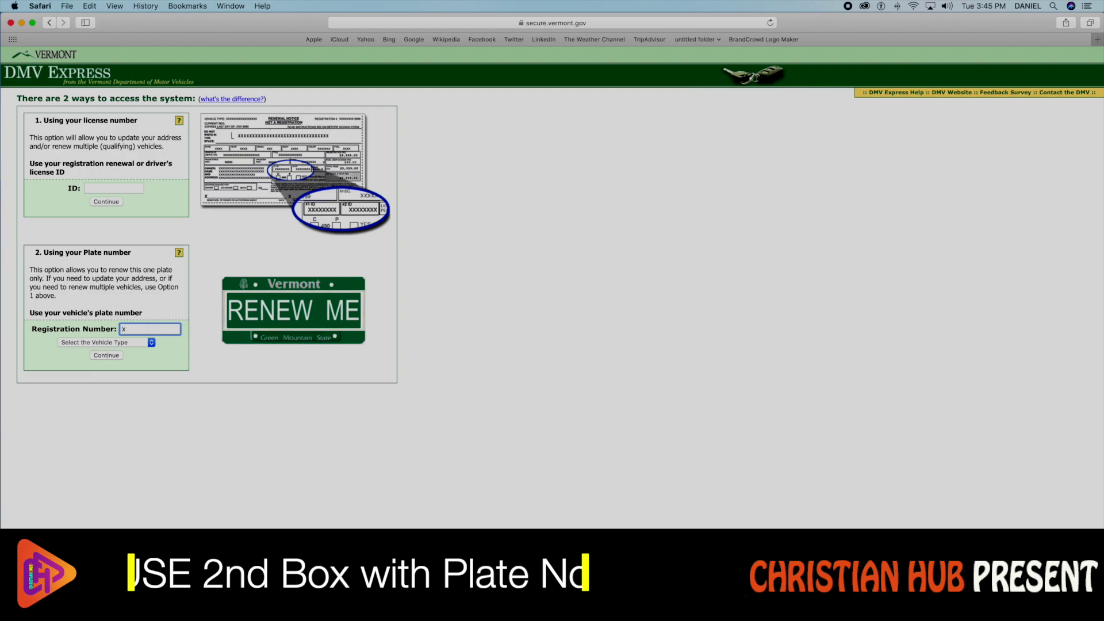
pyautogui.write('x')
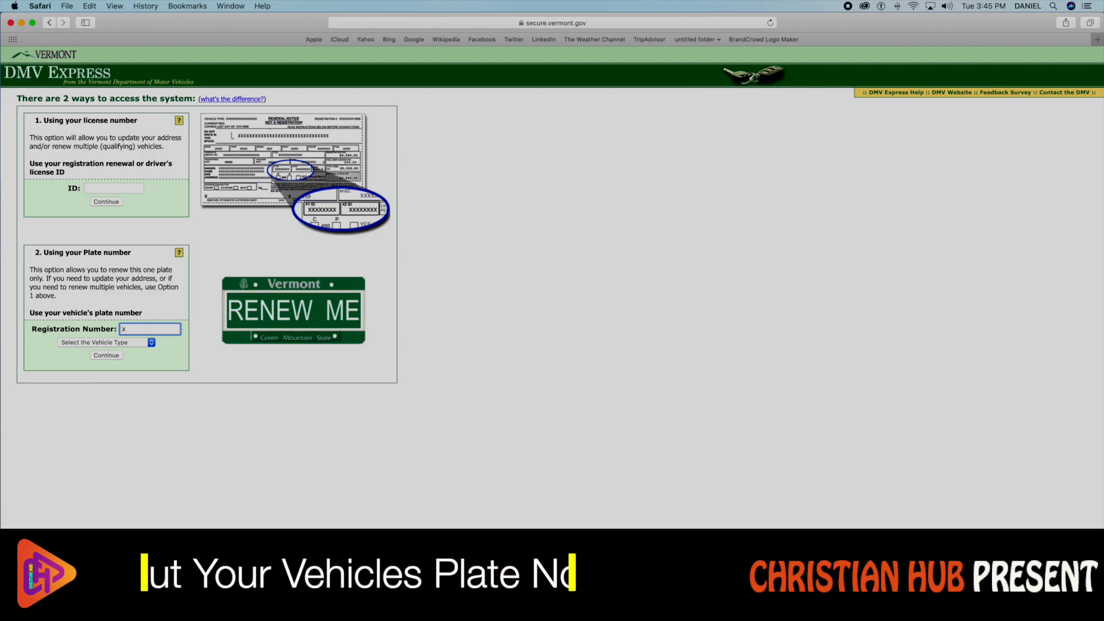
pyautogui.click(105, 356)
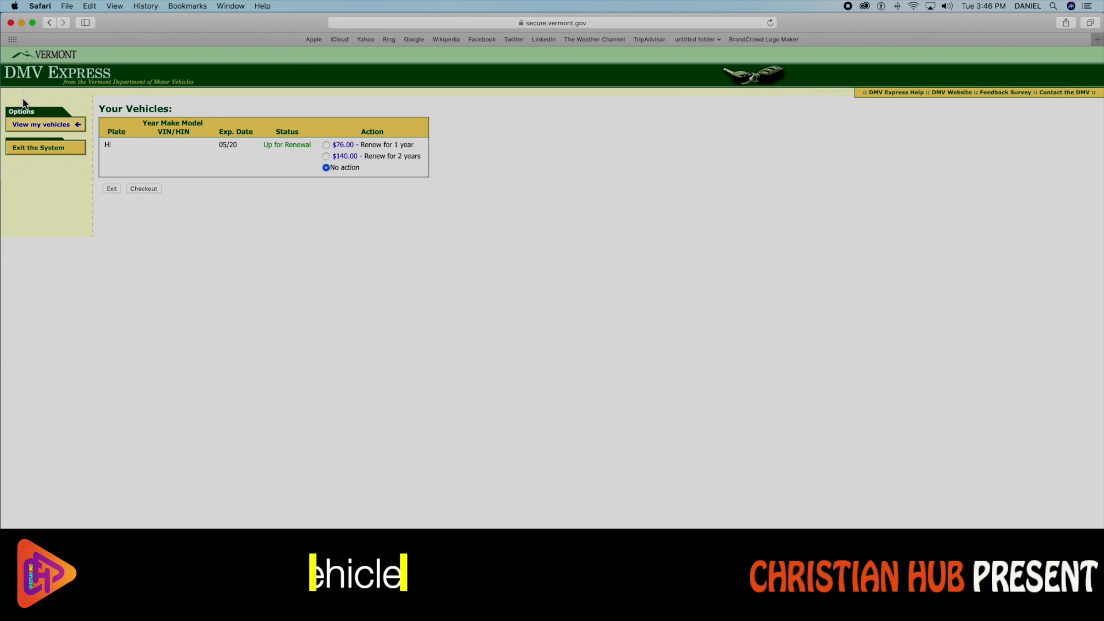
# Step: Check the 05/20 expiration, select the $76.00 one-year renewal, and proceed to checkout
pyautogui.doubleClick(107, 145)
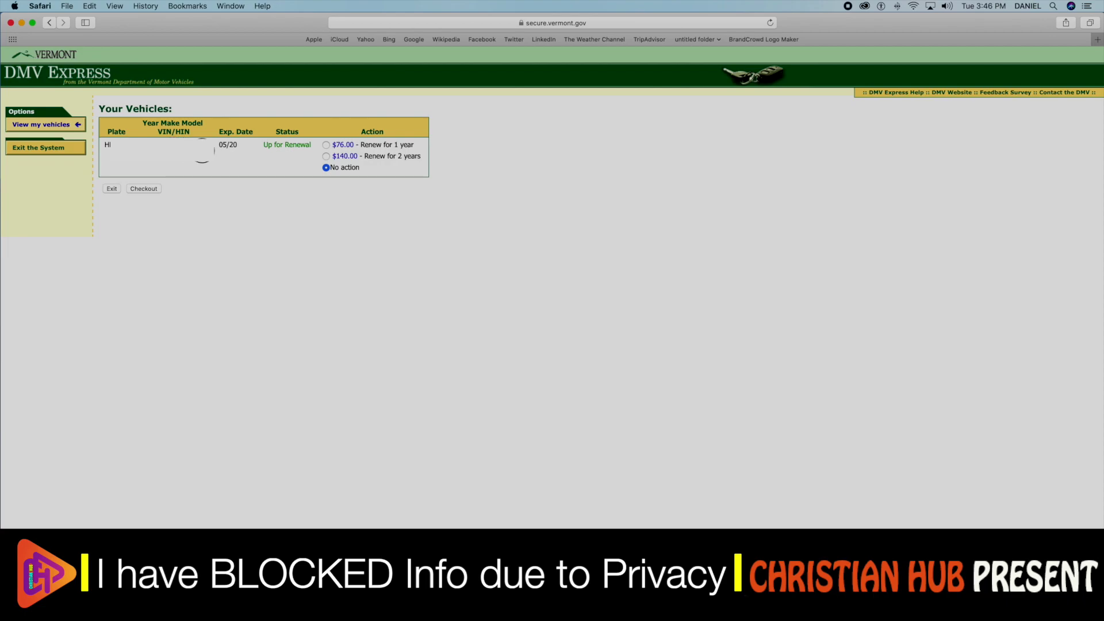
pyautogui.click(215, 151)
pyautogui.moveTo(220, 145); pyautogui.dragTo(242, 148)
pyautogui.click(326, 145)
pyautogui.click(143, 189)
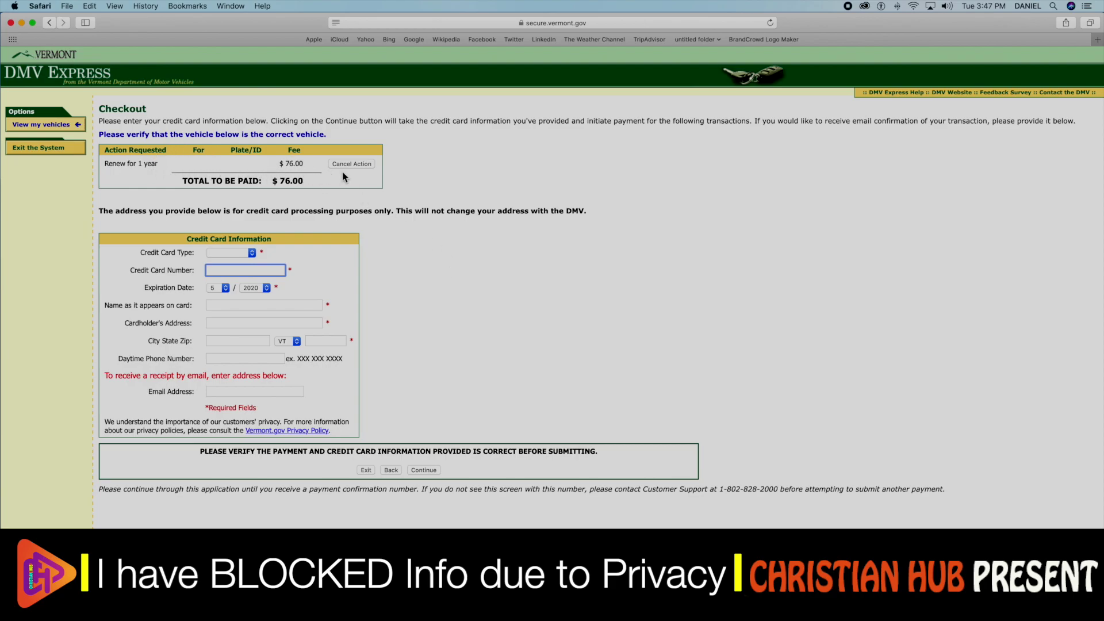
# Step: Pay by Visa with card number, expiry, name, address, phone and receipt email, then continue
pyautogui.click(233, 253)
pyautogui.click(233, 263)
pyautogui.write('4')
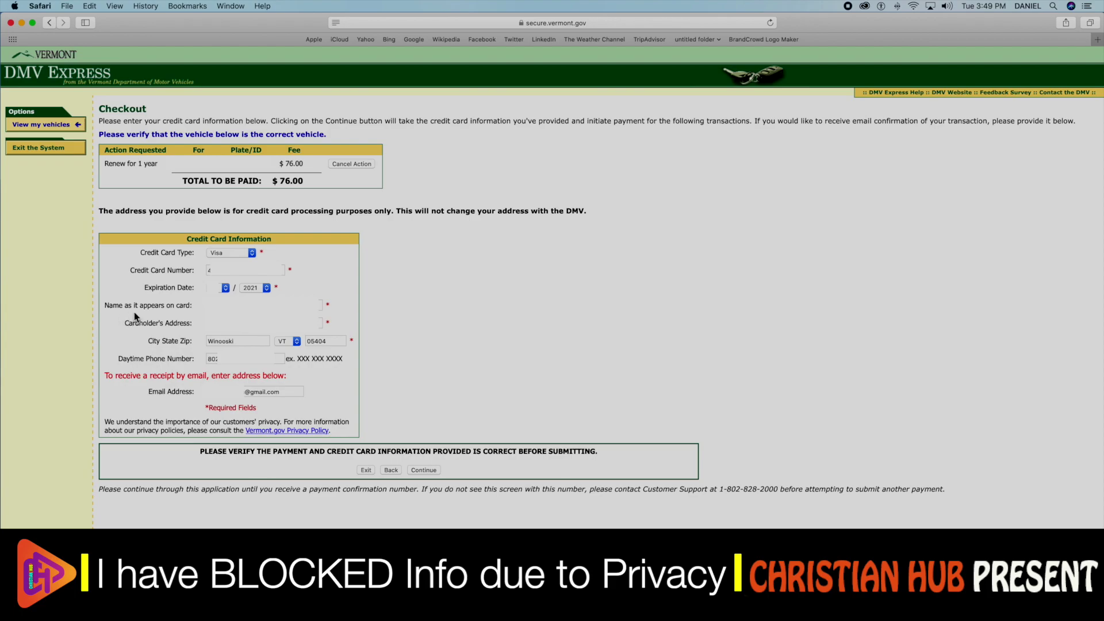
pyautogui.press('Tab')
pyautogui.press('Tab')
pyautogui.click(290, 391)
pyautogui.click(466, 474)
pyautogui.click(424, 470)
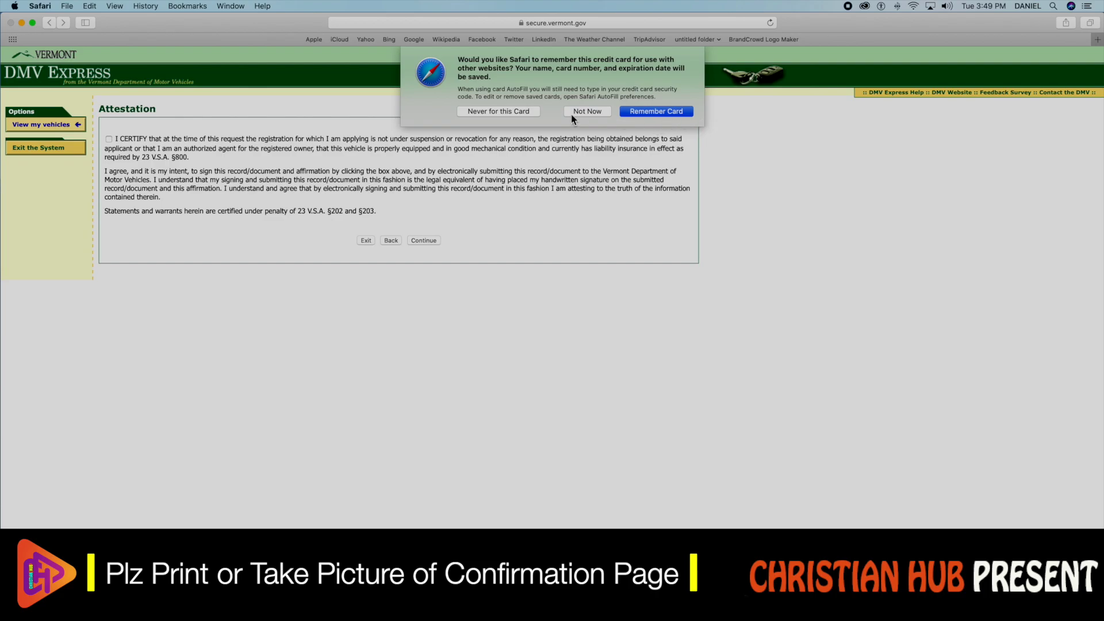
# Step: Decline saving the card in Safari, tick I CERTIFY, and continue to the payment review
pyautogui.click(588, 112)
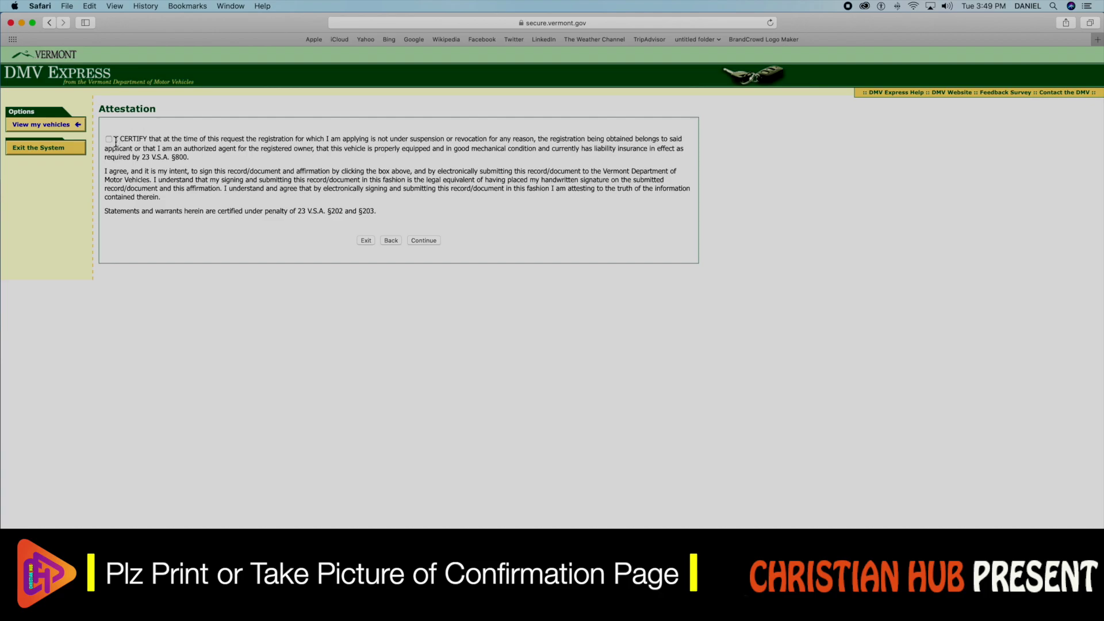
pyautogui.moveTo(115, 138); pyautogui.dragTo(427, 207)
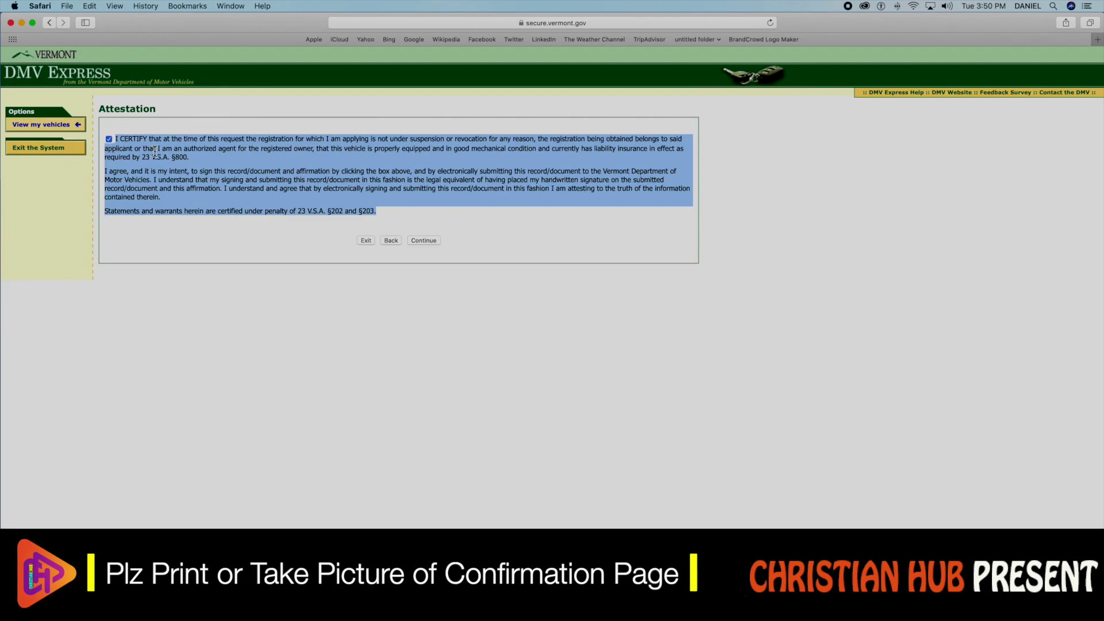
pyautogui.click(405, 227)
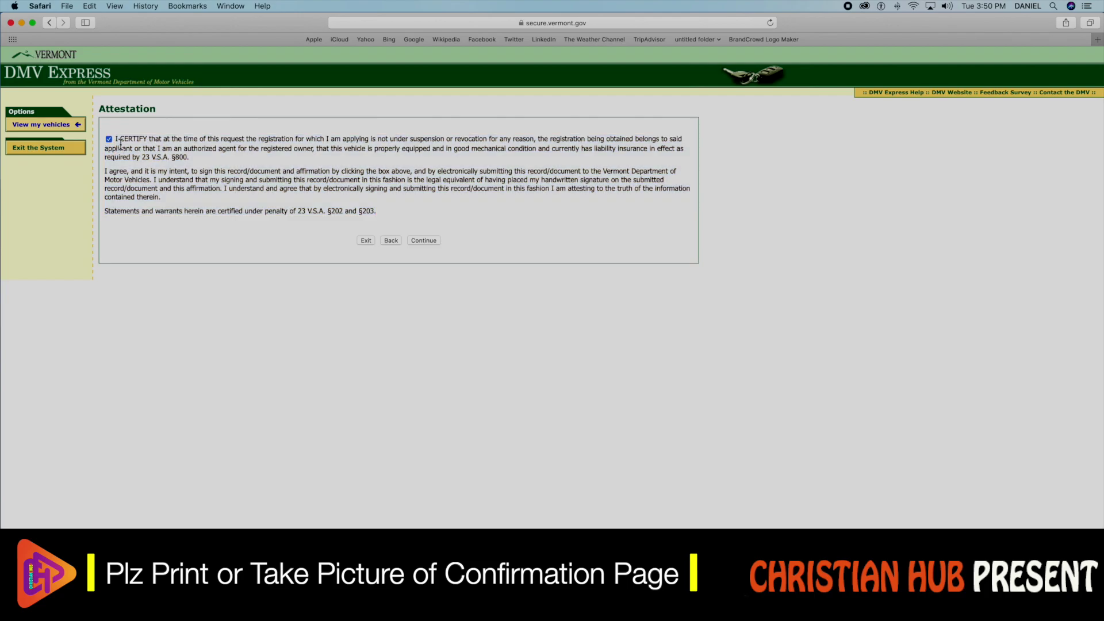
pyautogui.click(422, 241)
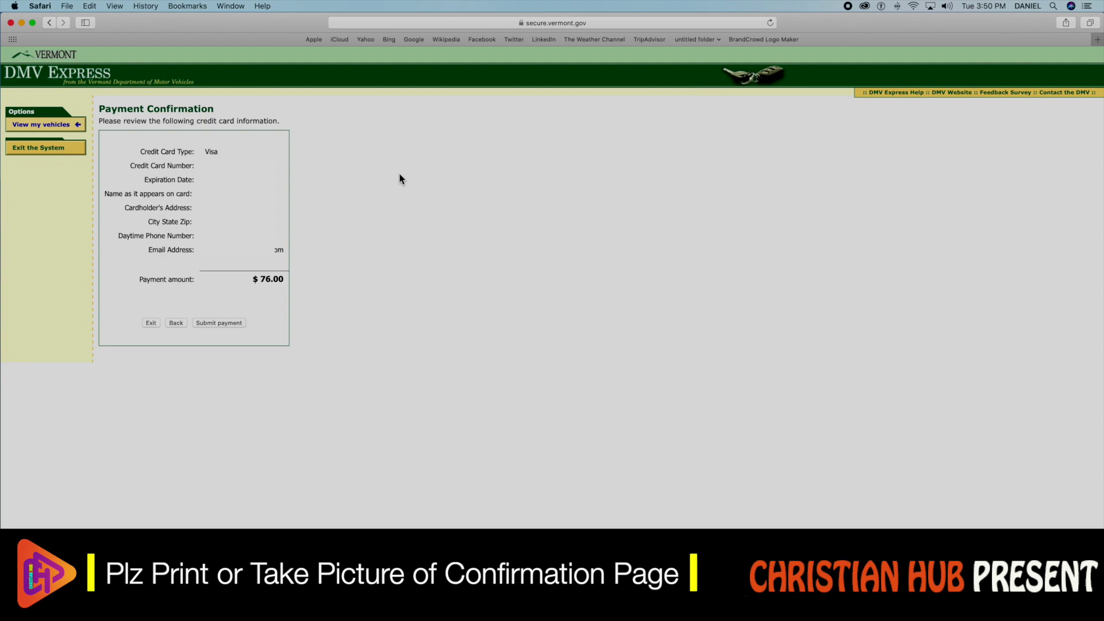
# Step: Review the Visa payment summary and submit the $76.00 payment
pyautogui.moveTo(140, 152)
pyautogui.mouseDown()
pyautogui.moveTo(188, 167)
pyautogui.moveTo(325, 265)
pyautogui.mouseUp()
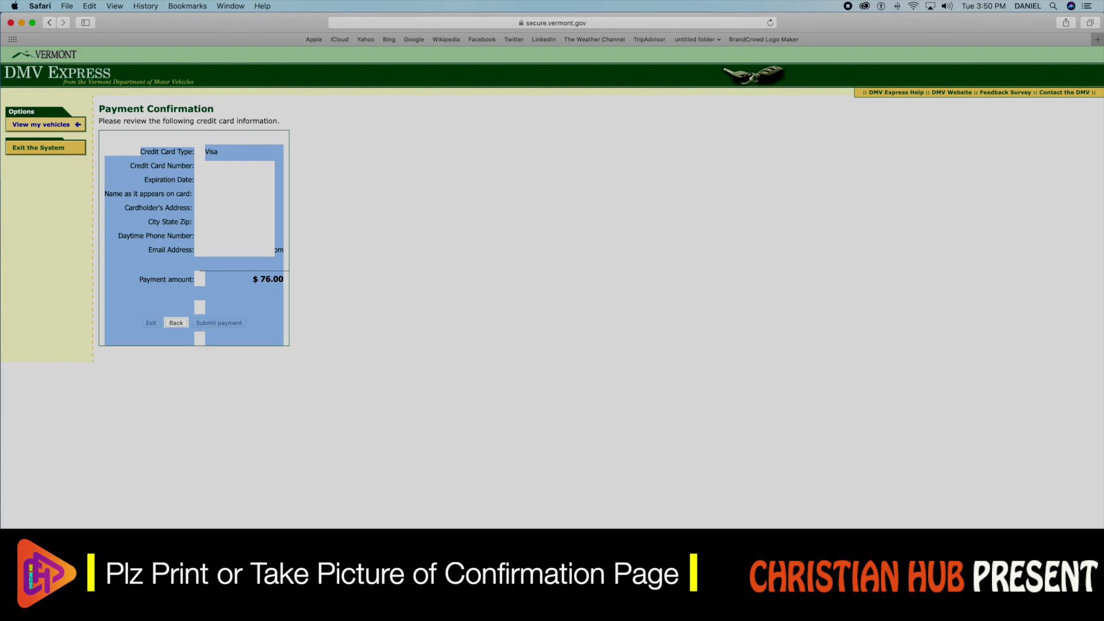
pyautogui.click(297, 228)
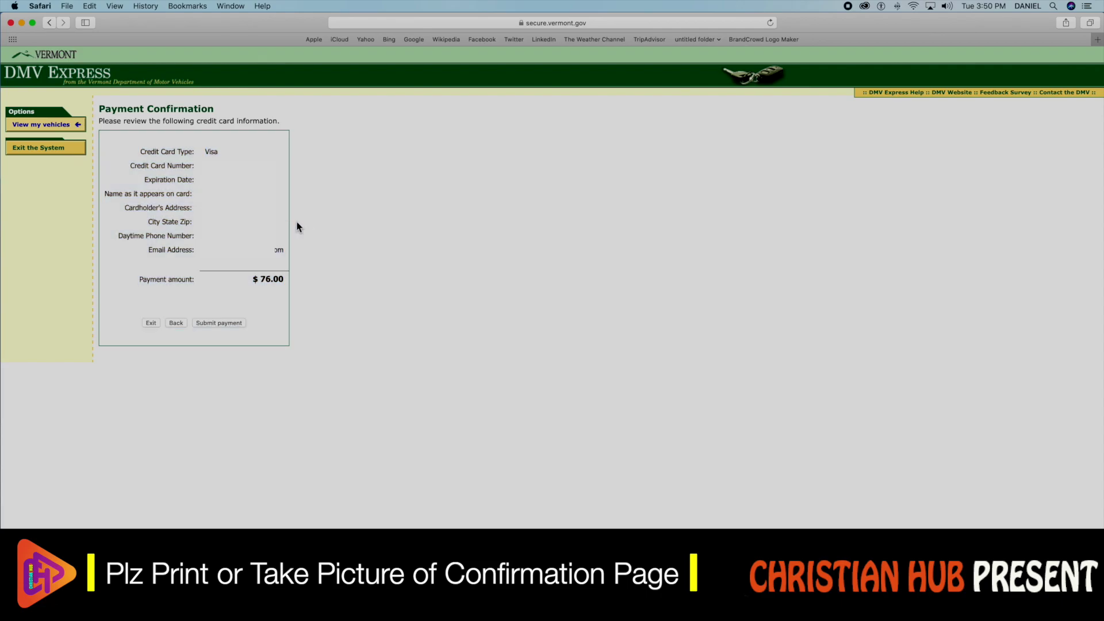
pyautogui.click(219, 322)
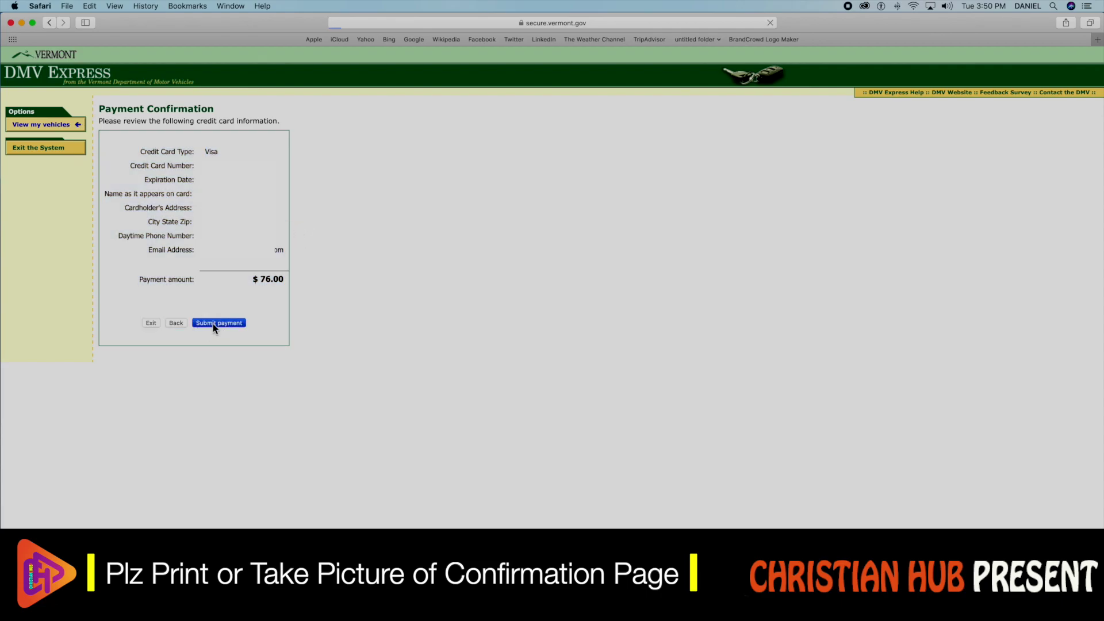